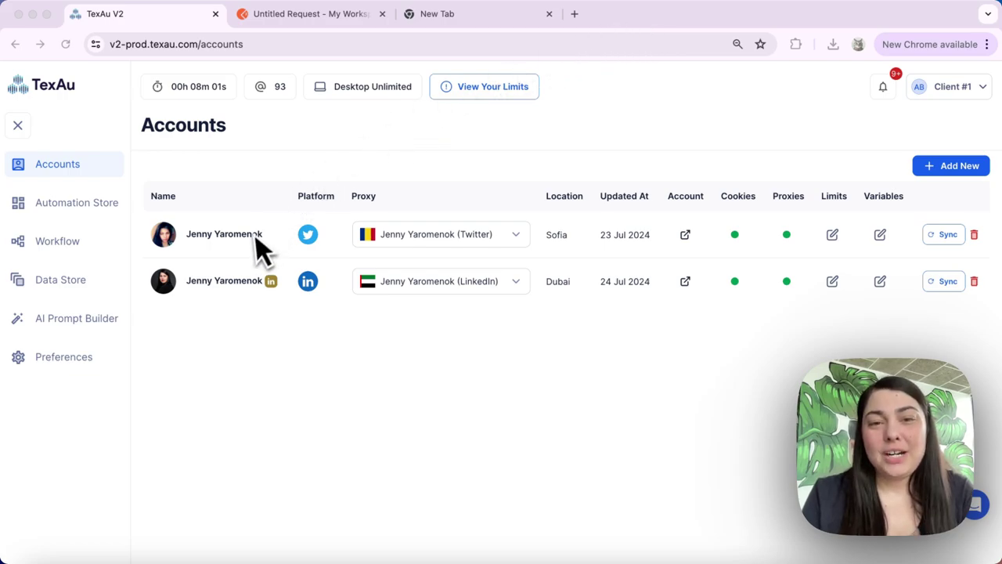
Step: Create a workflow titled 'Sample' with an Incoming Webhook operation as its first step
click(55, 244)
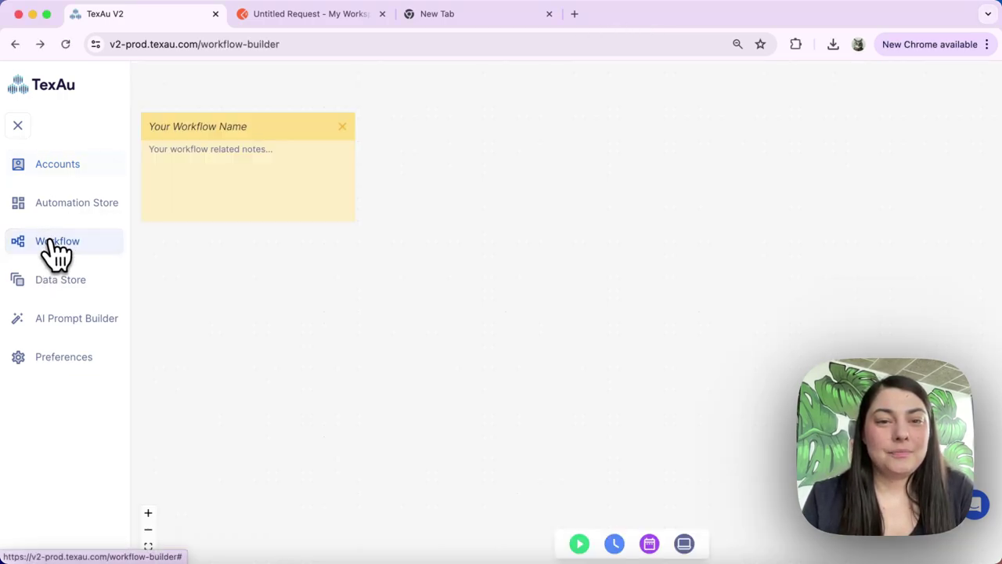
triple_click(184, 128)
text(Sm)
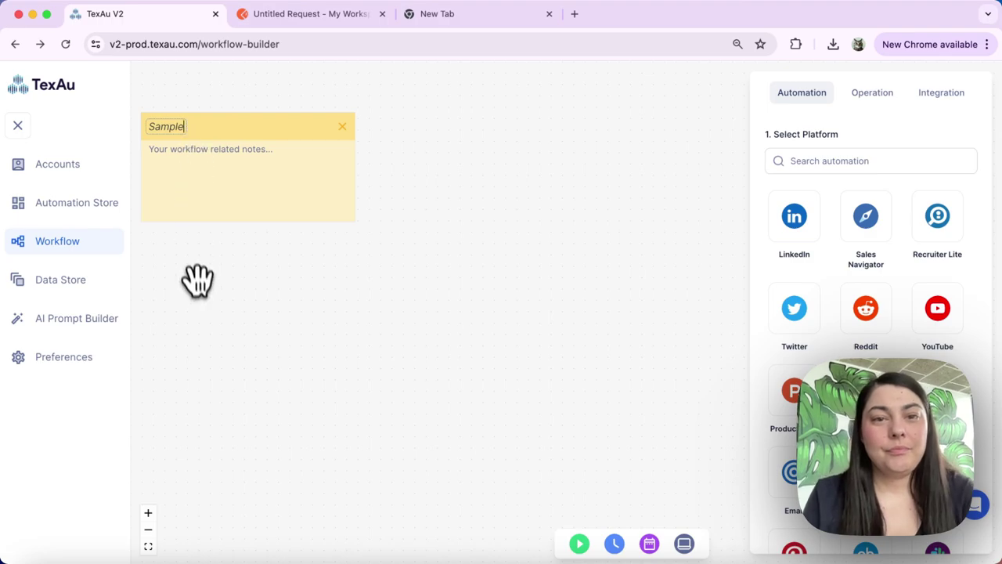
click(224, 312)
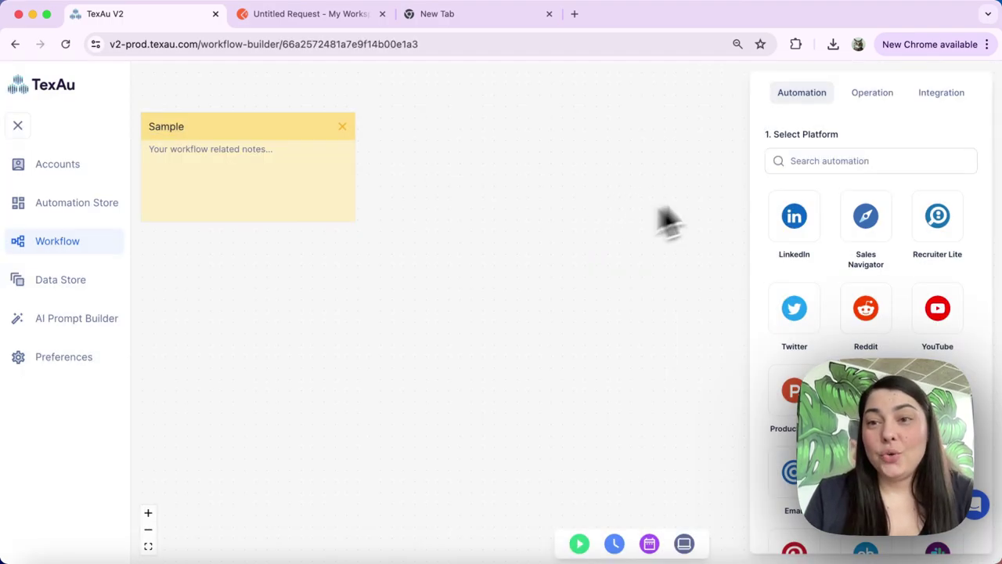
click(893, 101)
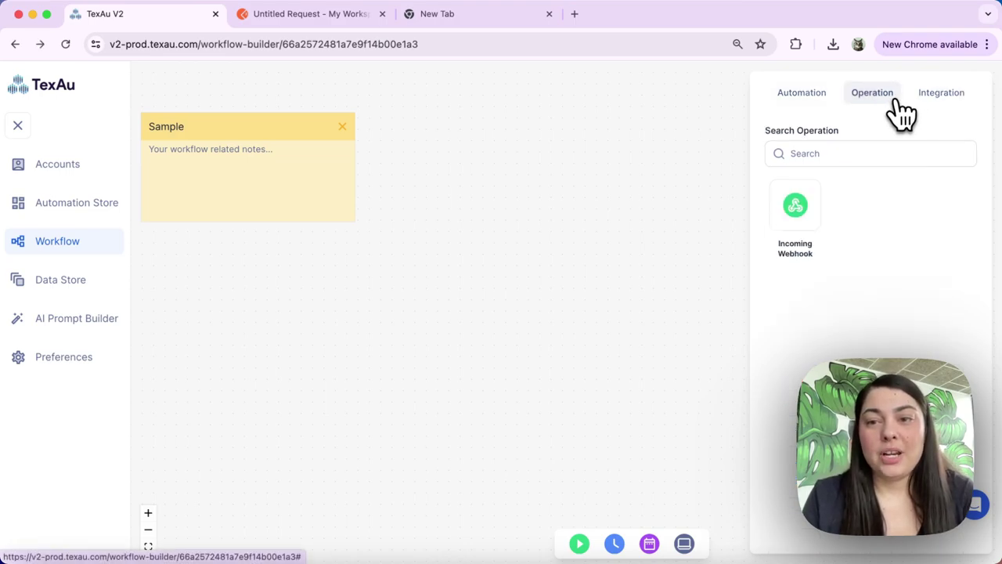
click(799, 228)
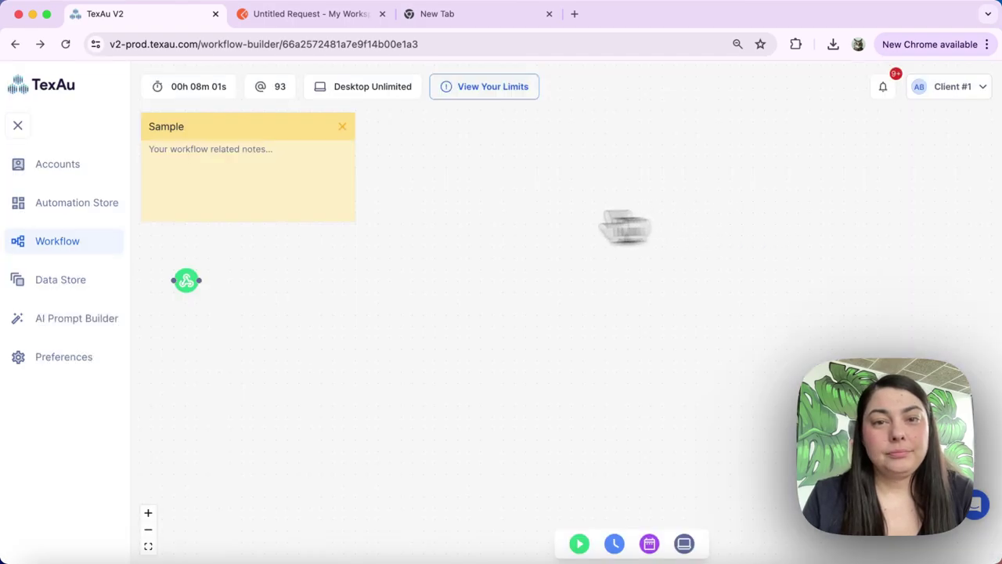
mouse_move(187, 281)
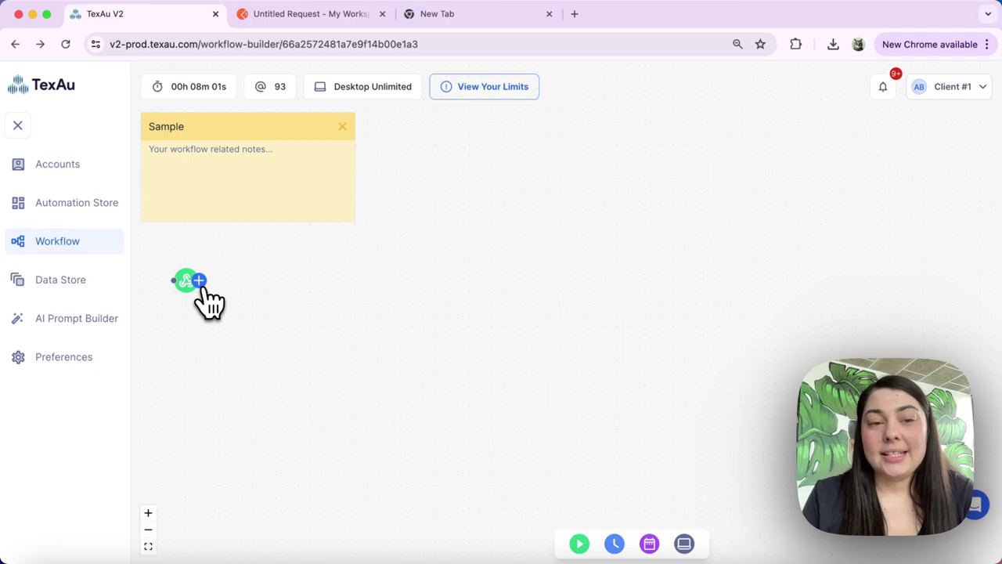
Step: Attach a LinkedIn Scrape Profile automation after the webhook as step two
click(199, 282)
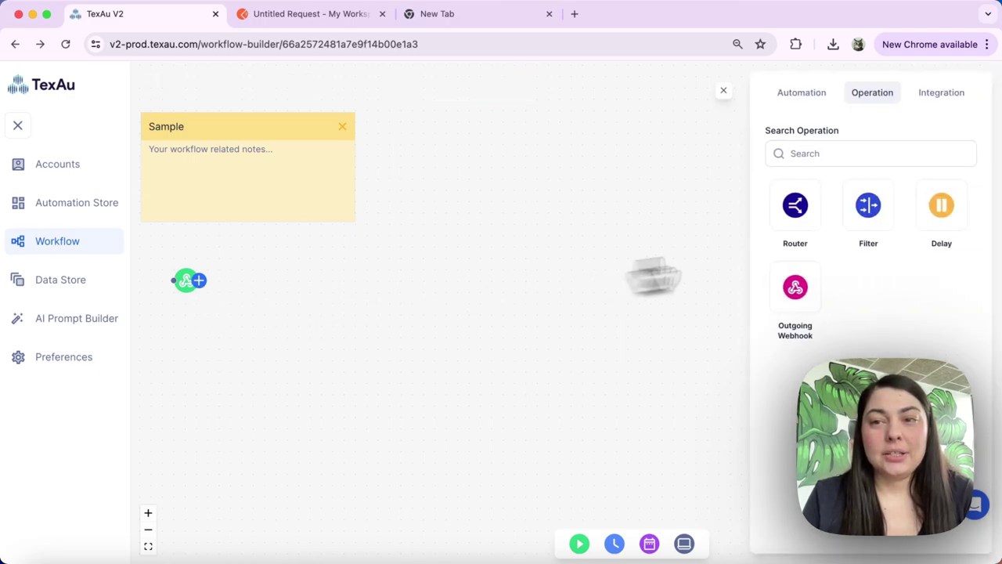
click(799, 95)
click(802, 255)
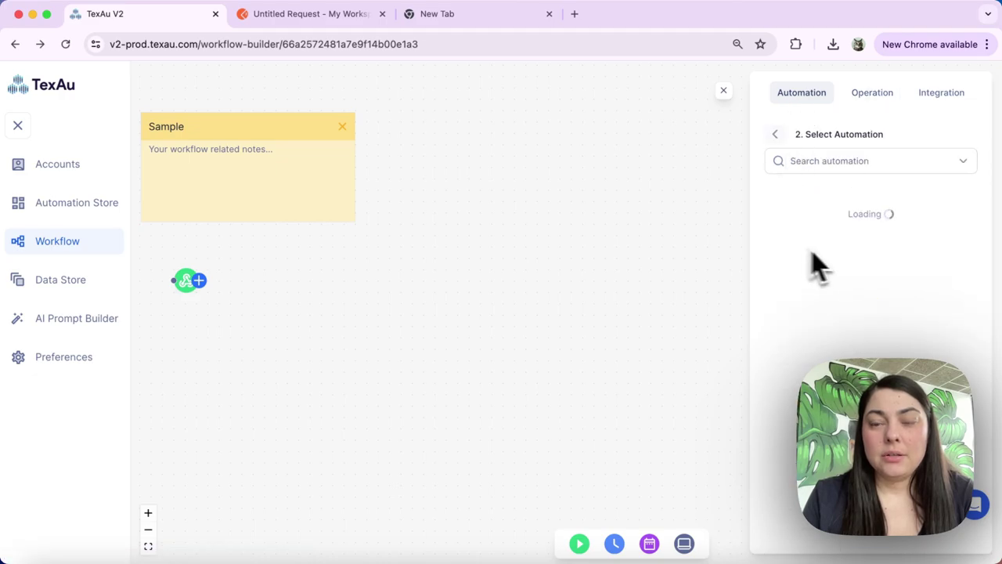
click(866, 231)
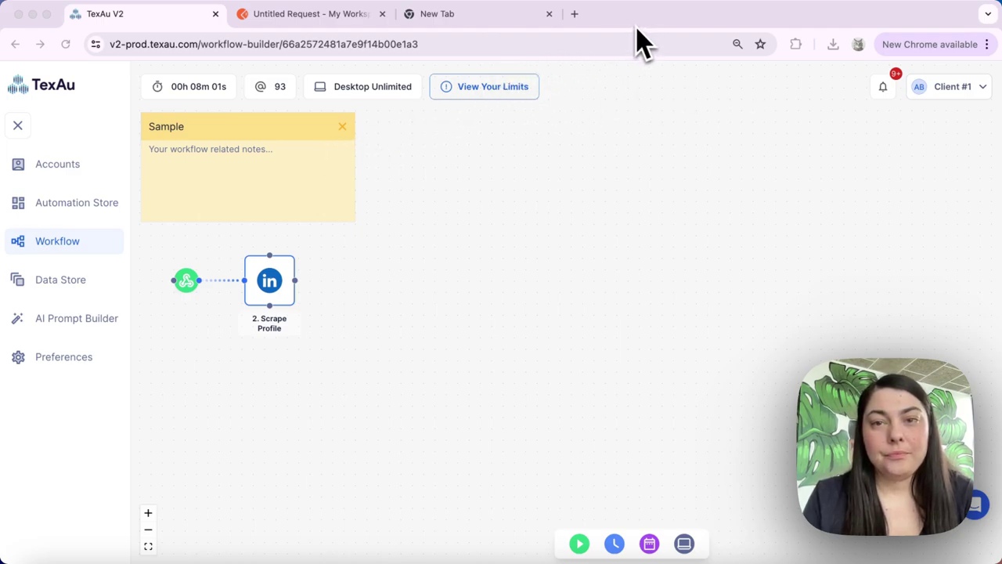
Step: Set the Incoming Webhook to determine its data structure and copy its webhook URL
click(188, 282)
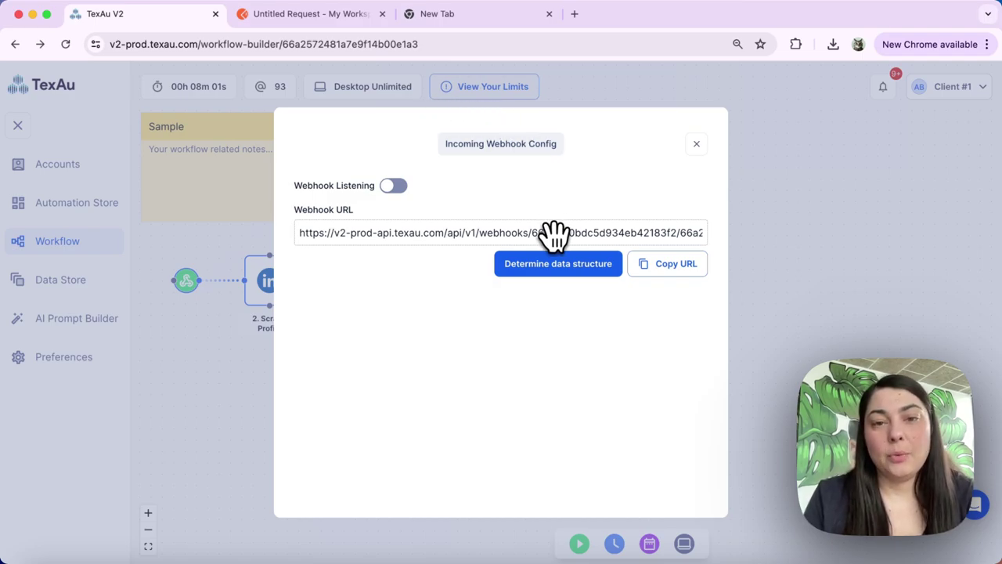
click(558, 265)
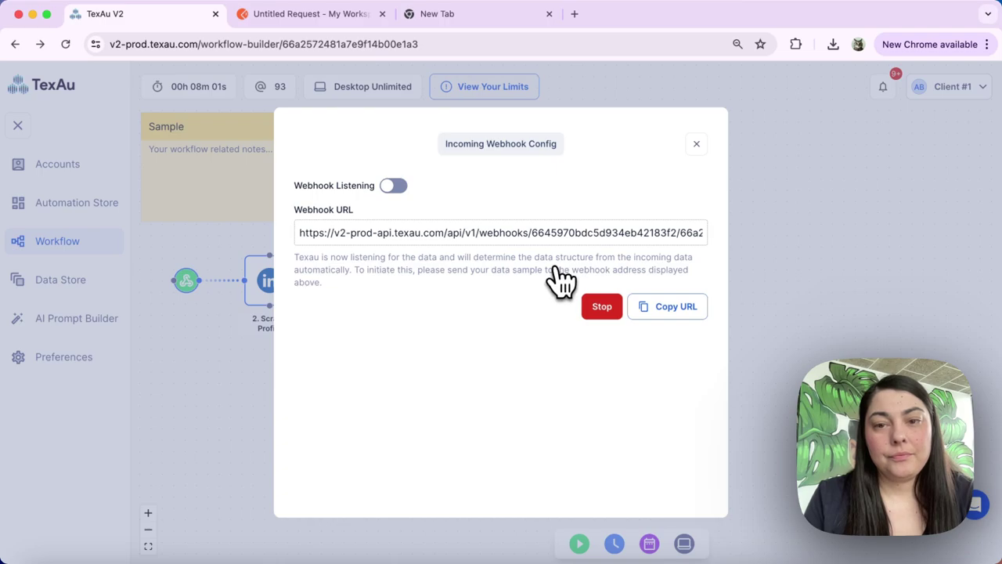
click(666, 321)
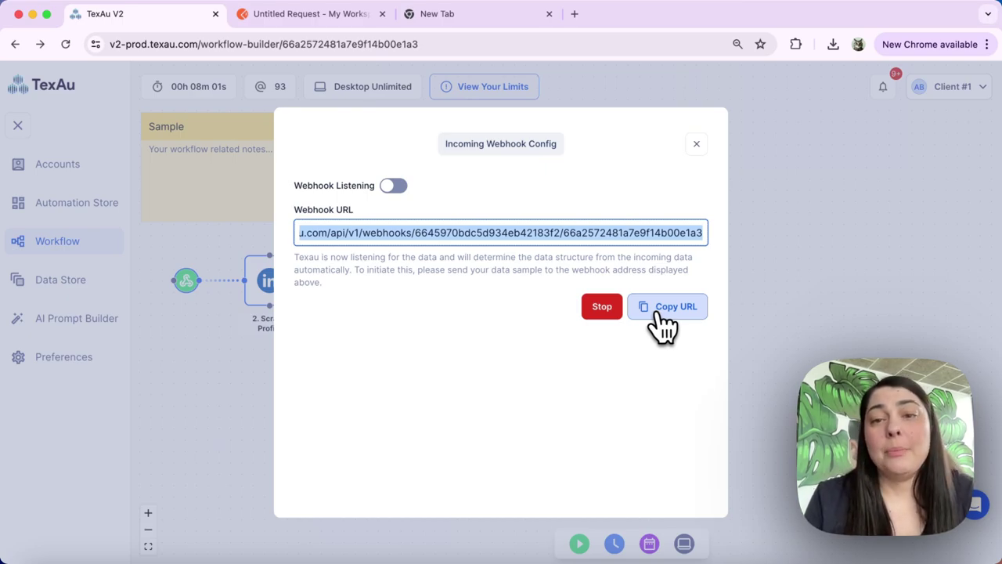
Step: In Postman, make a POST request to the pasted TexAu webhook URL
click(282, 23)
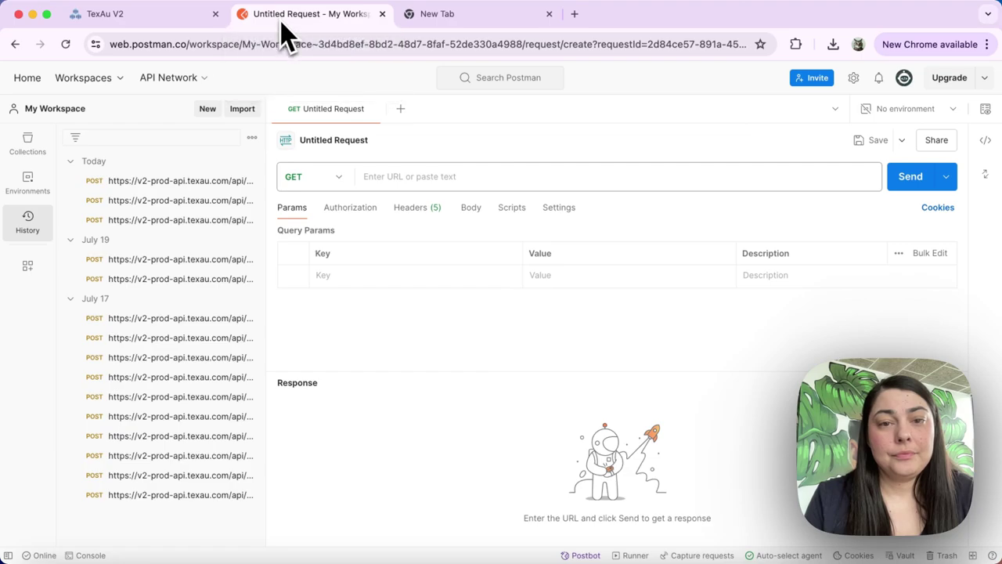
click(340, 185)
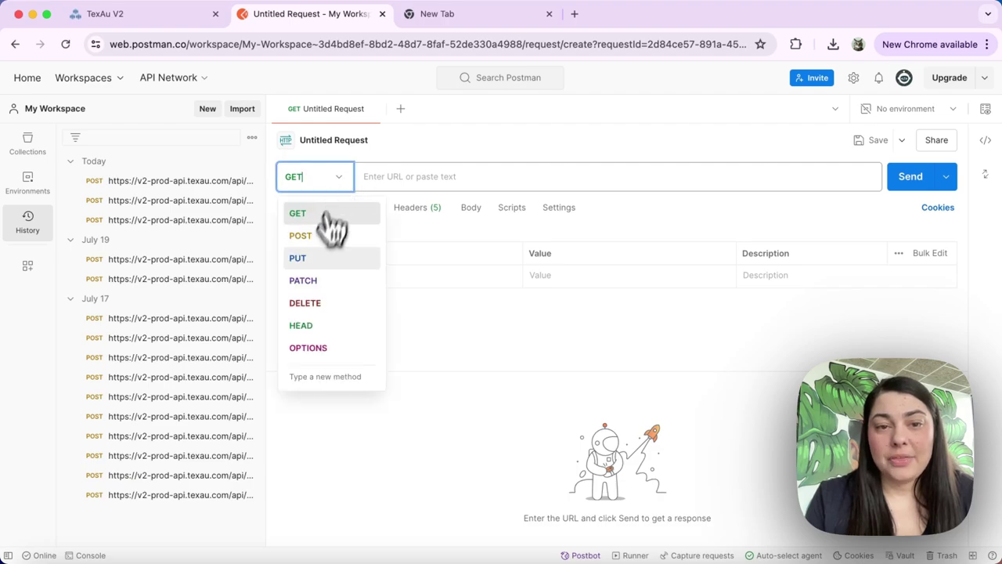
click(330, 235)
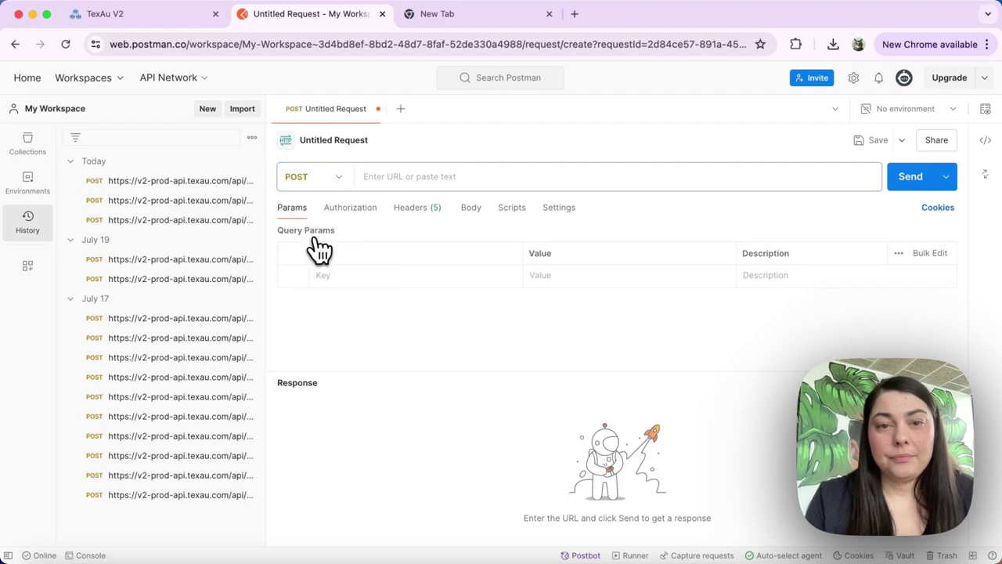
click(421, 180)
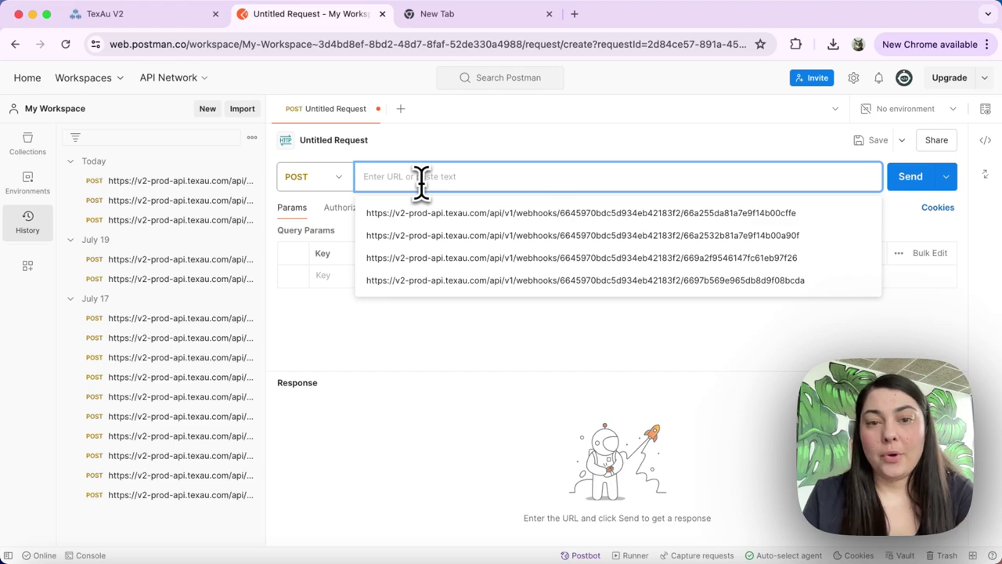
key(ctrl+v)
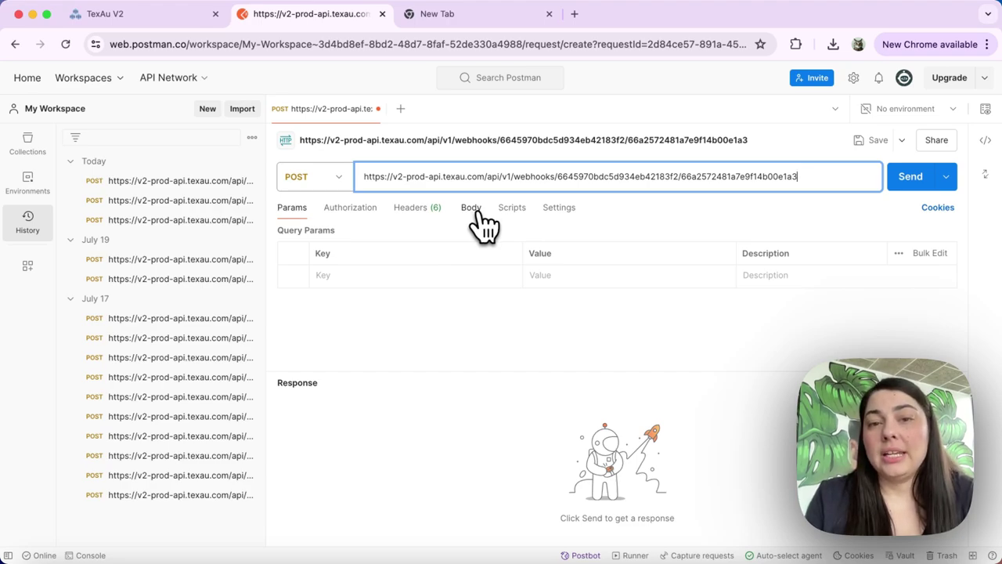
click(476, 213)
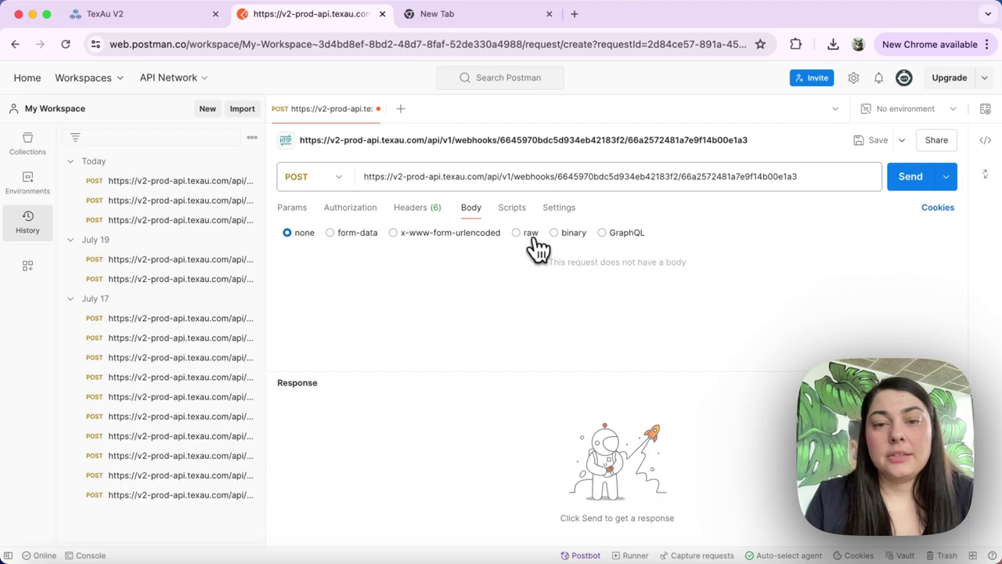
click(535, 239)
click(473, 19)
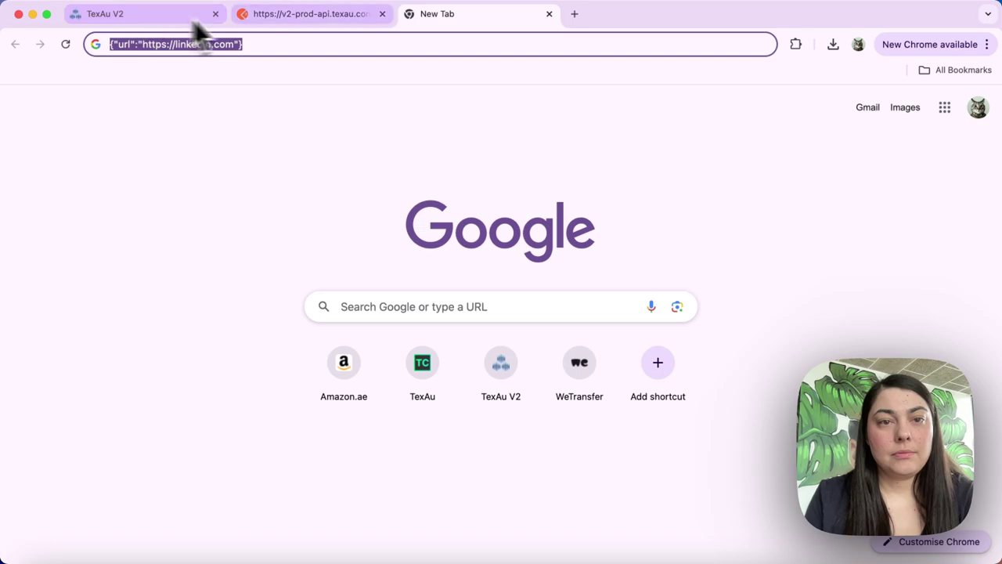
click(266, 15)
click(423, 262)
key(cmd+v)
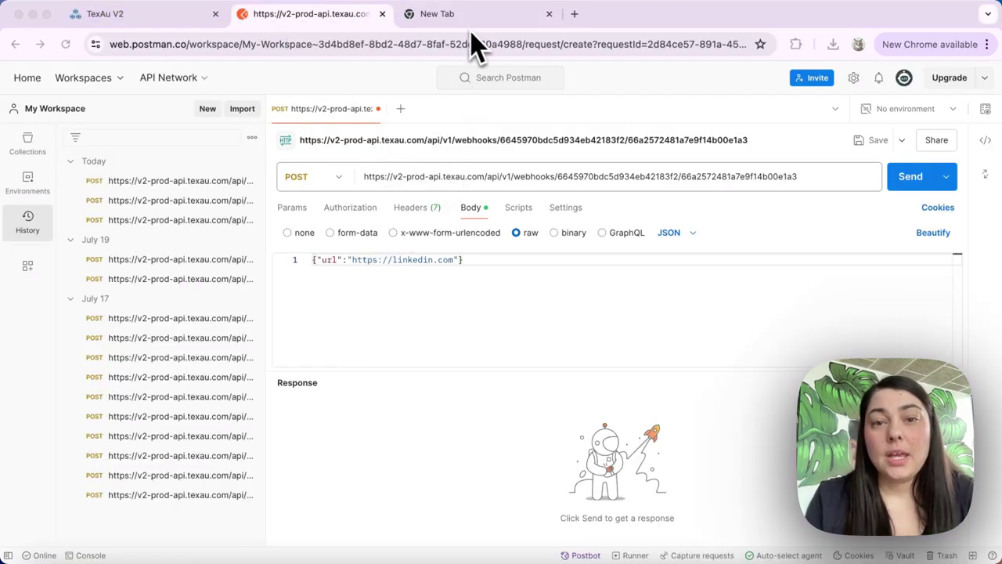
click(909, 182)
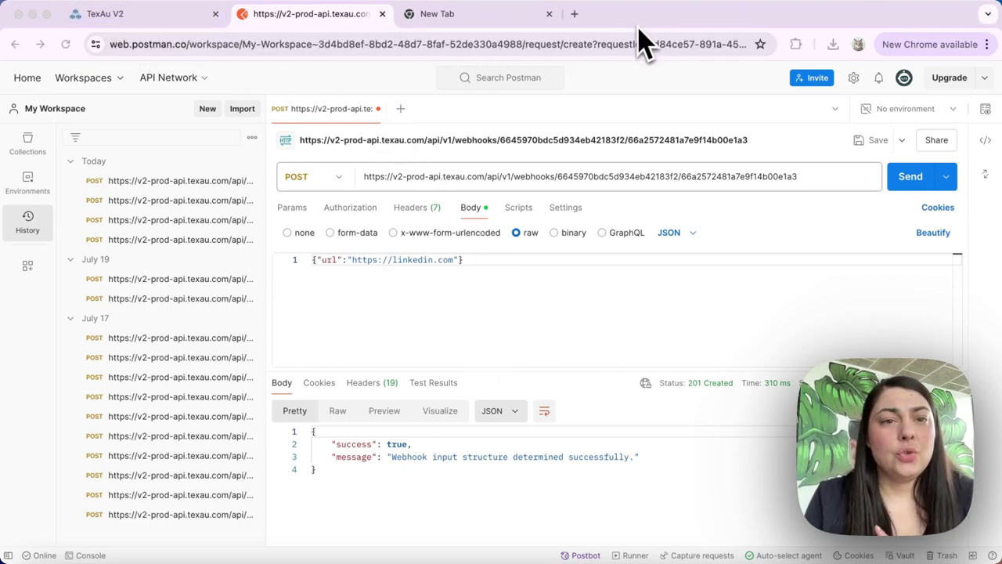
Step: Return to TexAu to confirm the webhook shows 'Determined Successfully!'
click(137, 16)
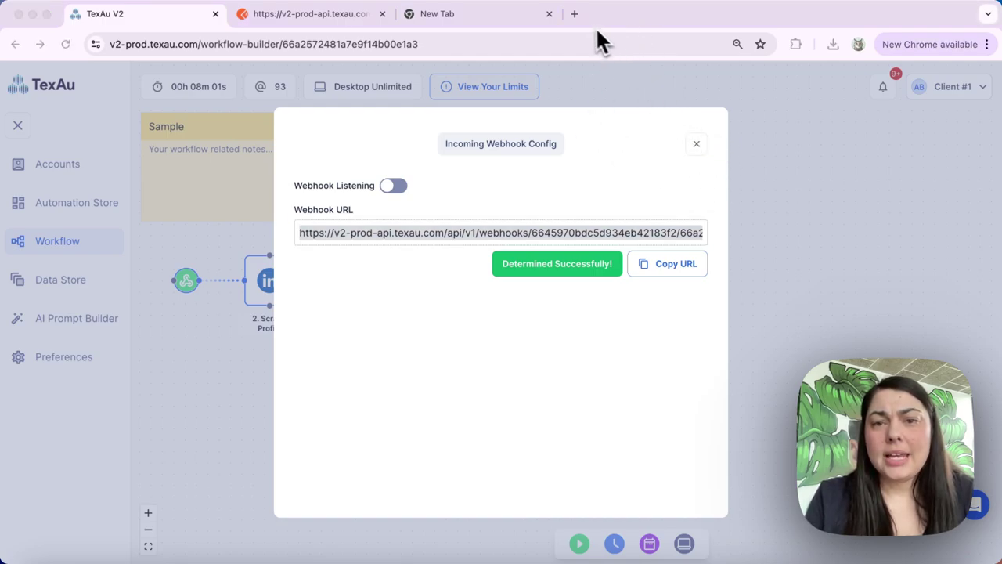
Step: Close the webhook settings and map Scrape Profile's Profile URL to Webhook body.url
click(696, 146)
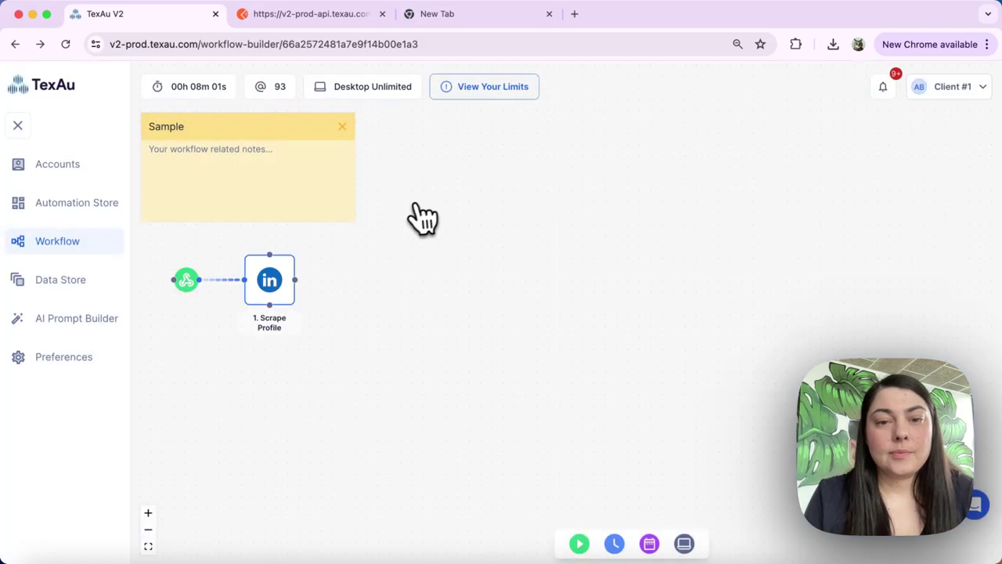
click(275, 292)
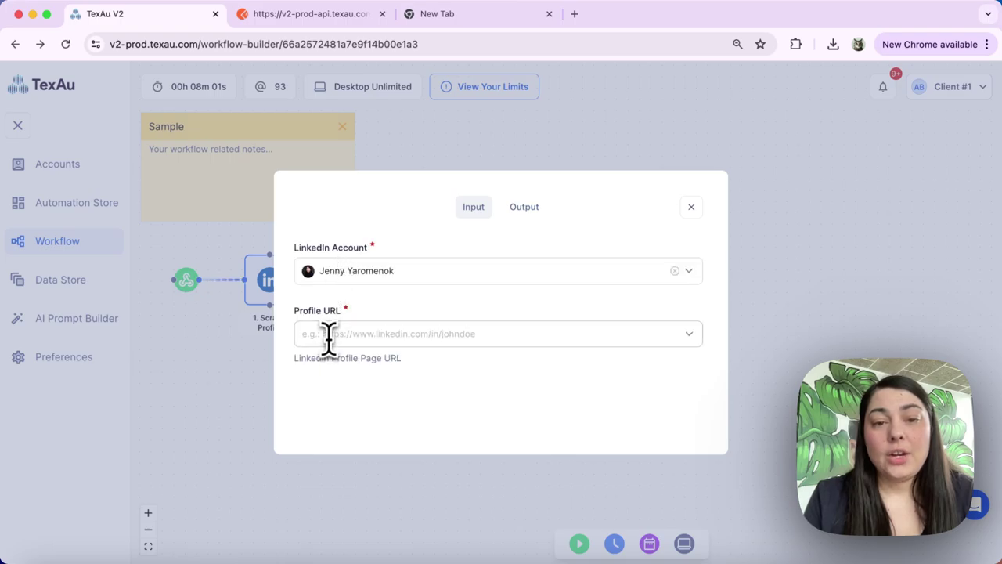
click(329, 336)
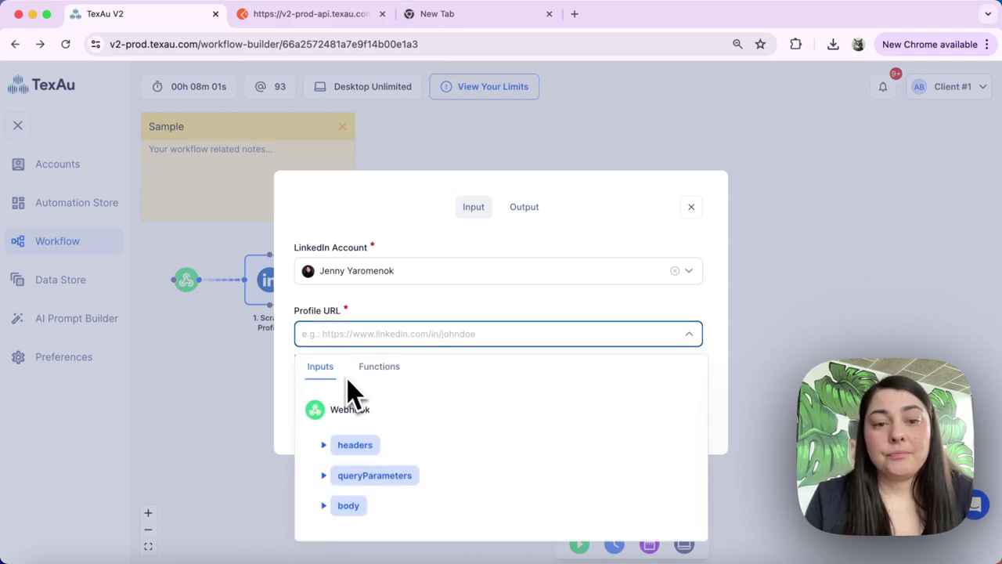
scroll(351, 423, down, 1)
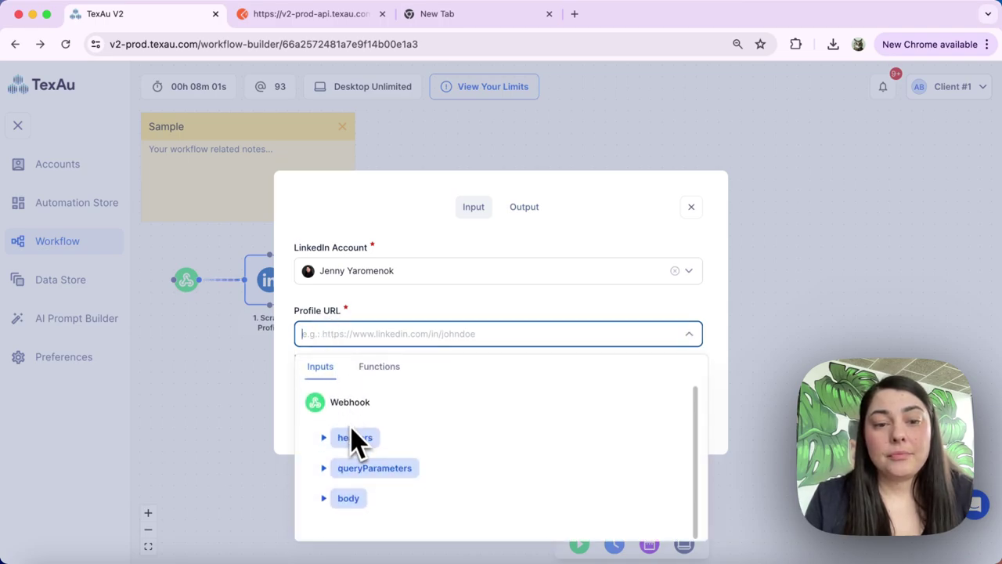
click(326, 498)
scroll(333, 506, down, 3)
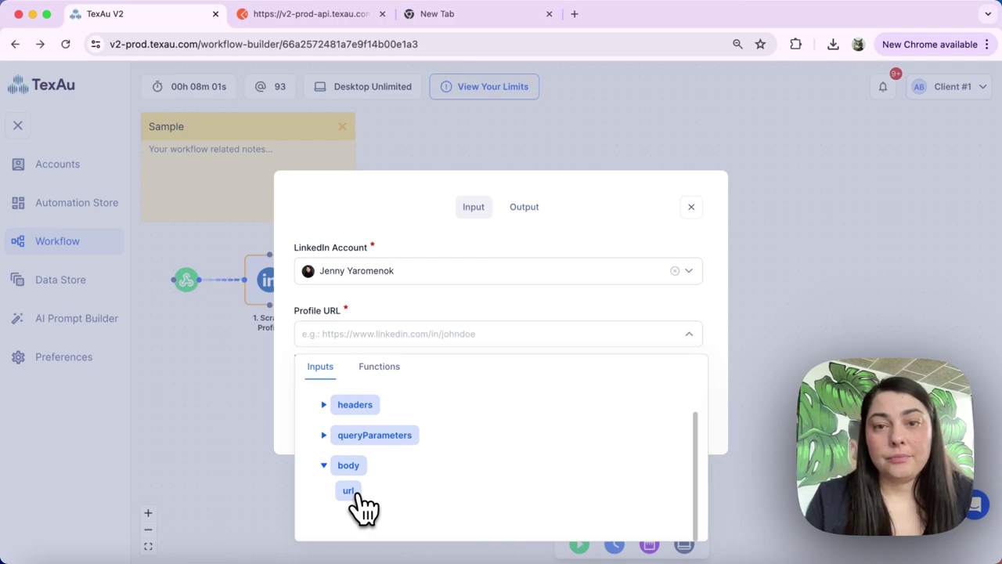
click(351, 491)
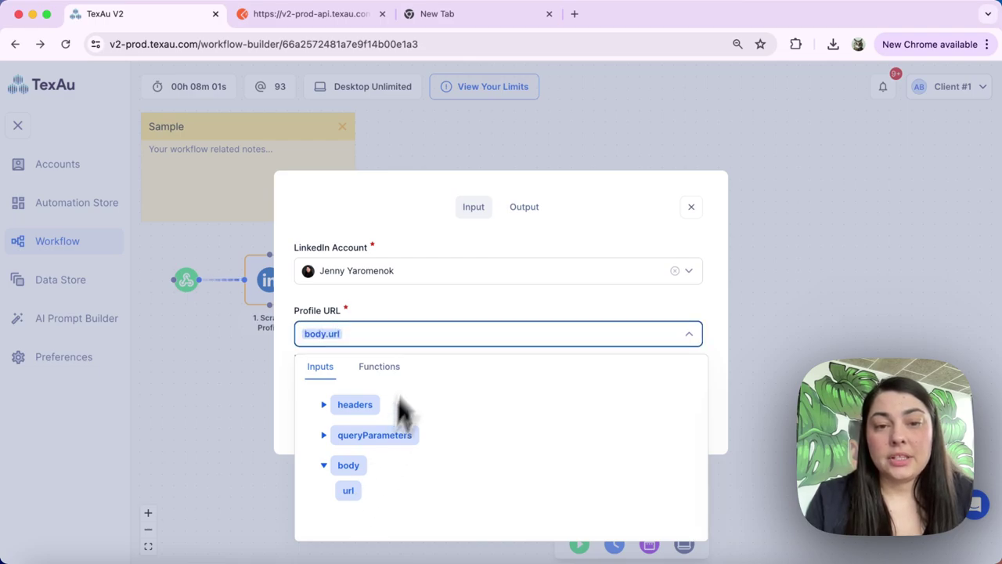
click(439, 306)
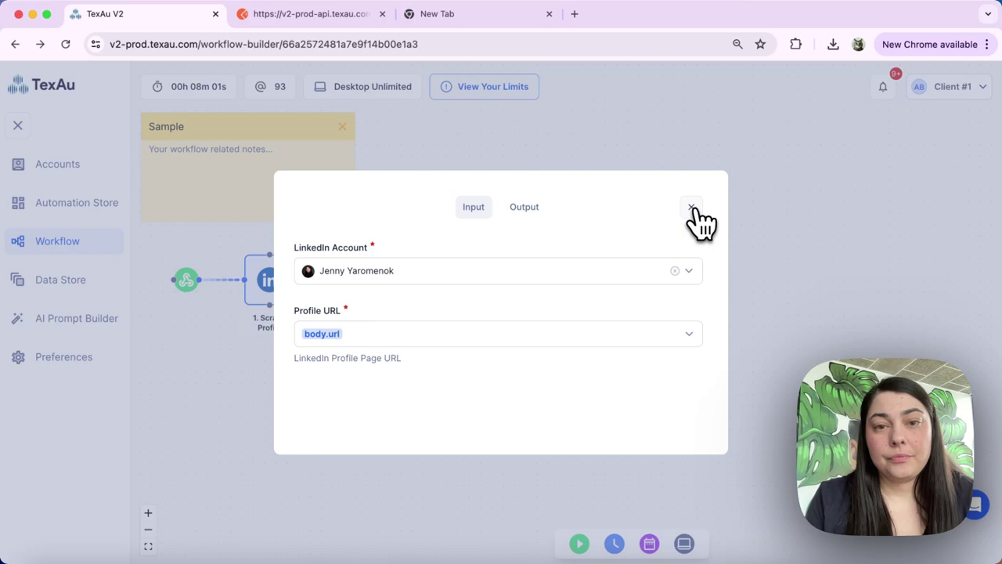
click(691, 208)
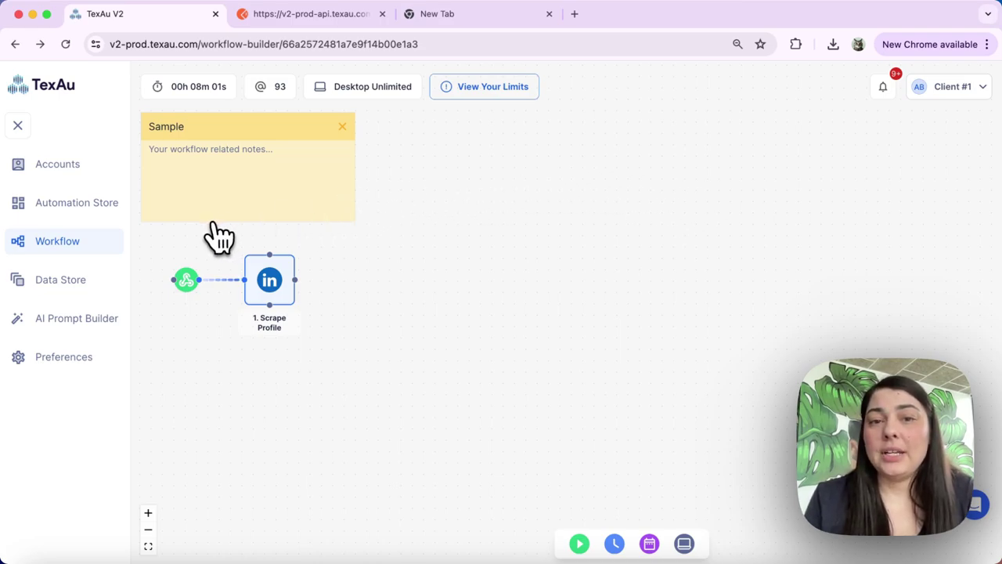
Step: Reopen the Incoming Webhook Config and switch Webhook Listening on
click(188, 282)
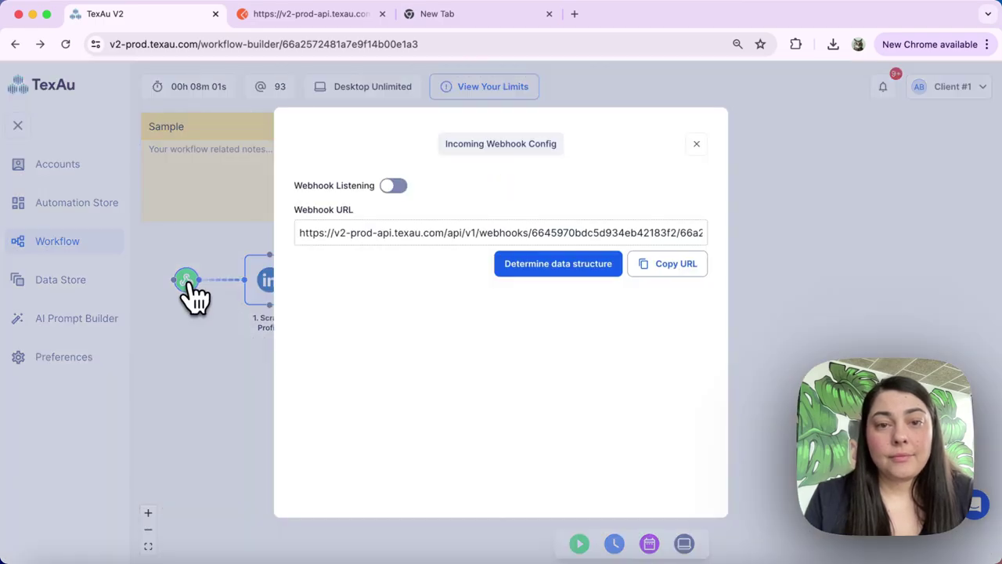
click(400, 196)
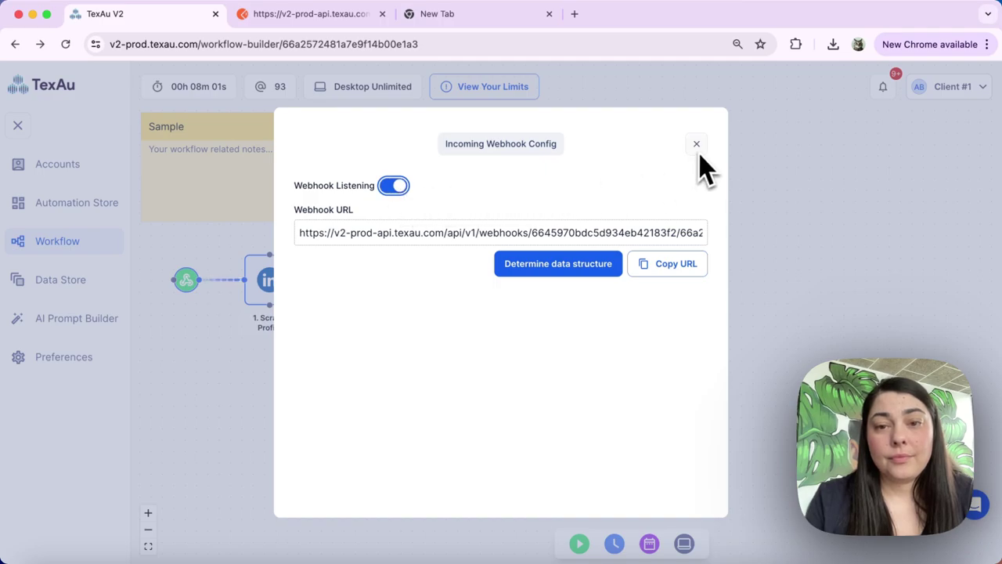
Step: Resend the Postman POST so the Sample workflow execution starts
click(293, 20)
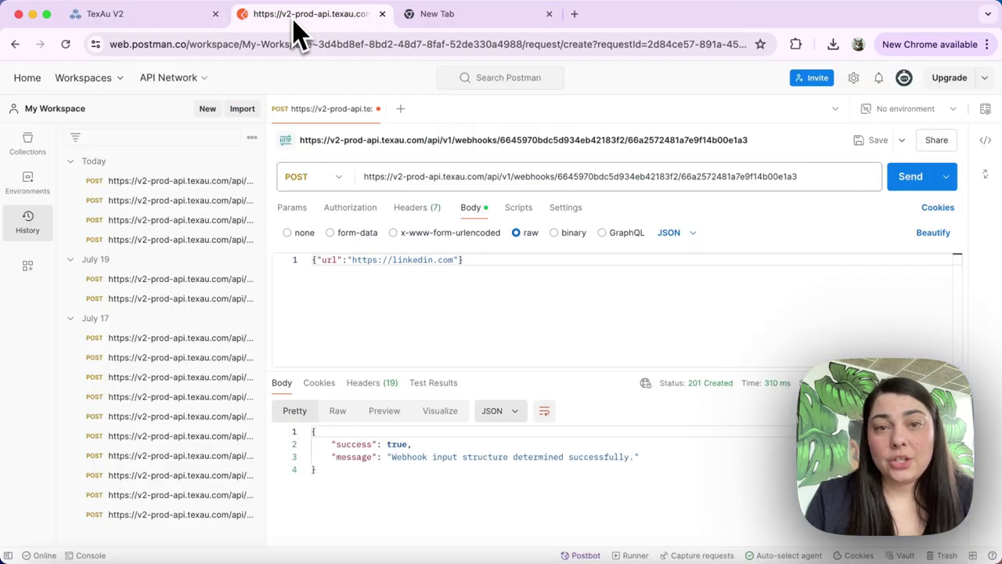
click(914, 181)
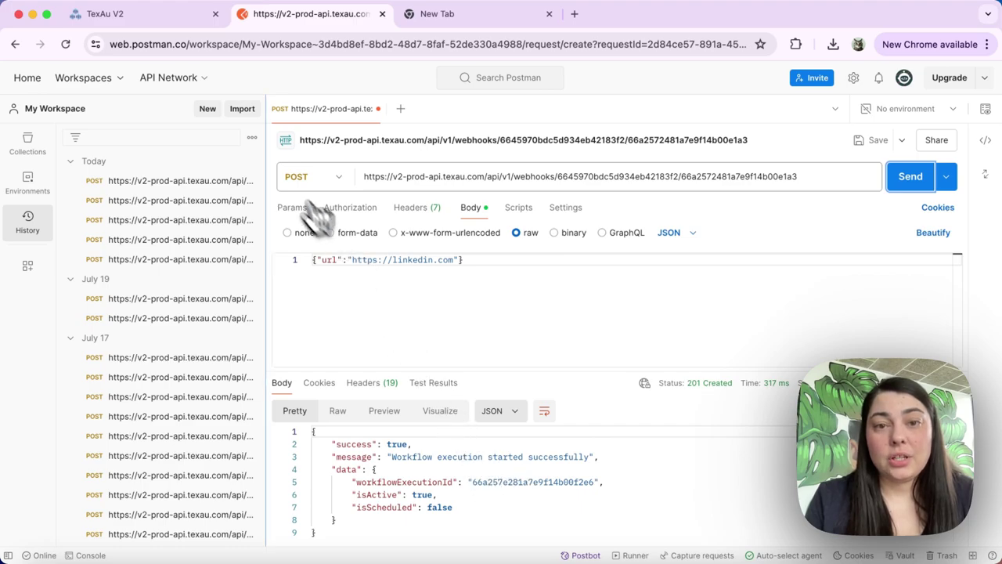
Step: Back in TexAu, close the Incoming Webhook Config dialog
click(157, 20)
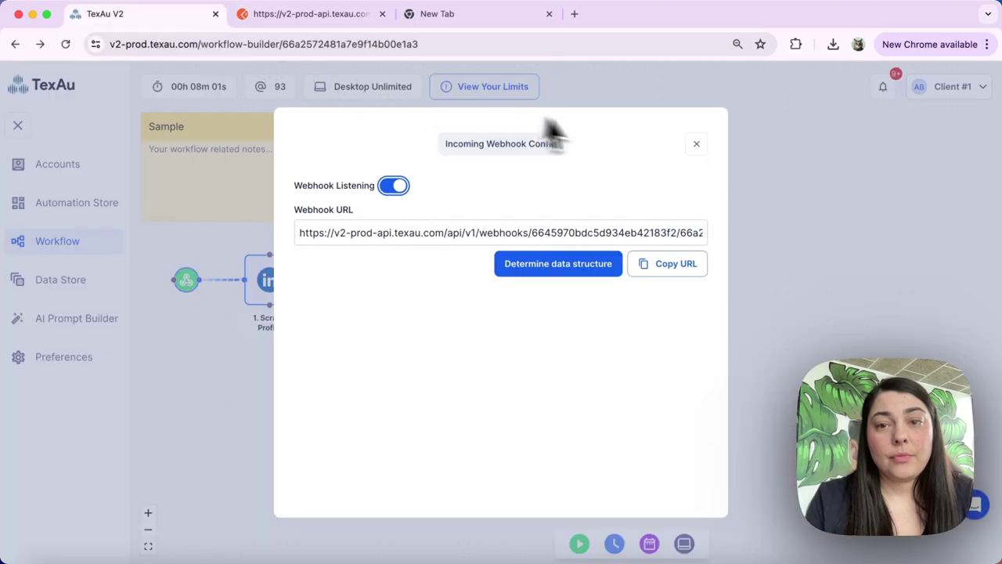
click(697, 145)
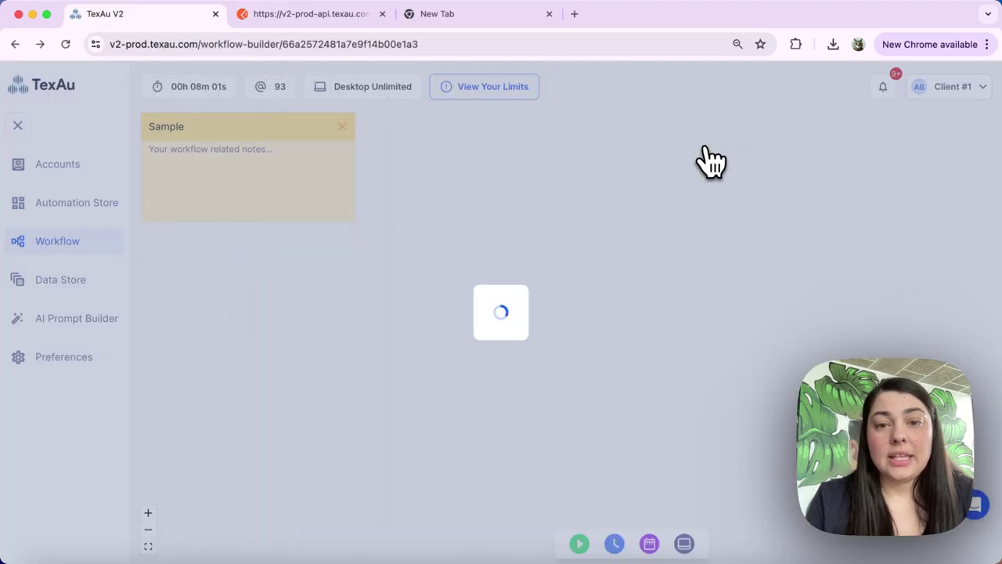